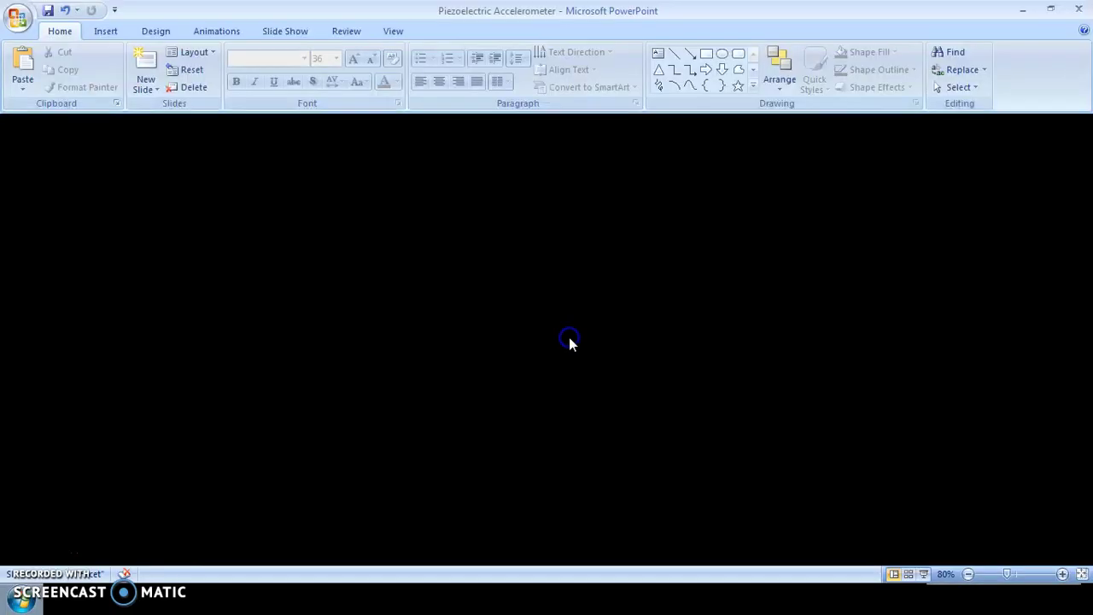
- Delete the 300 Ω feedback resistor R5 from the CE amplifier schematic
left_click(365, 600)
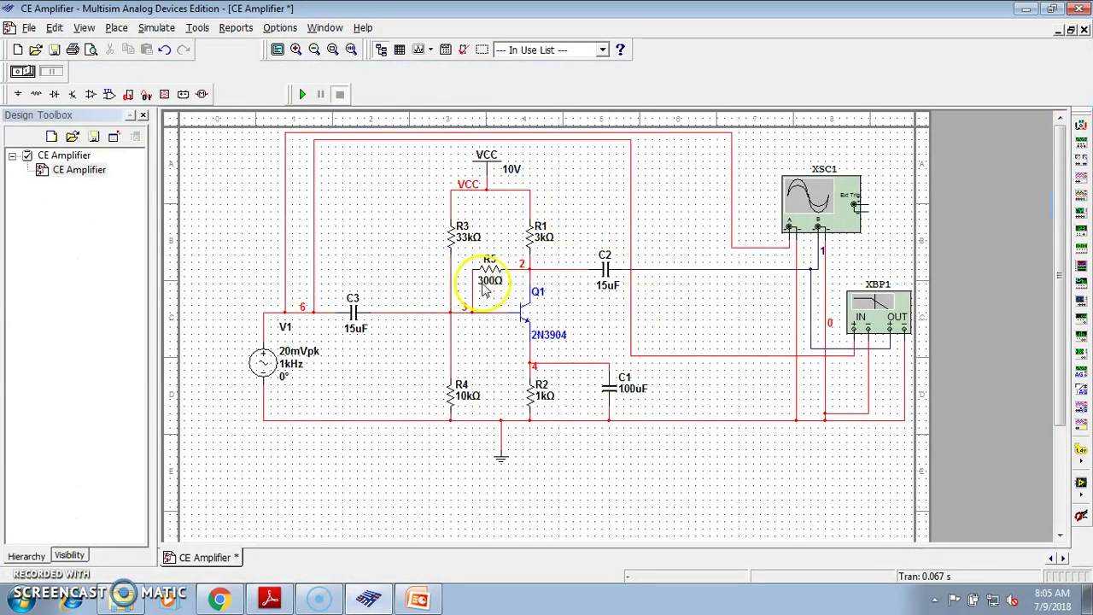
left_click(493, 278)
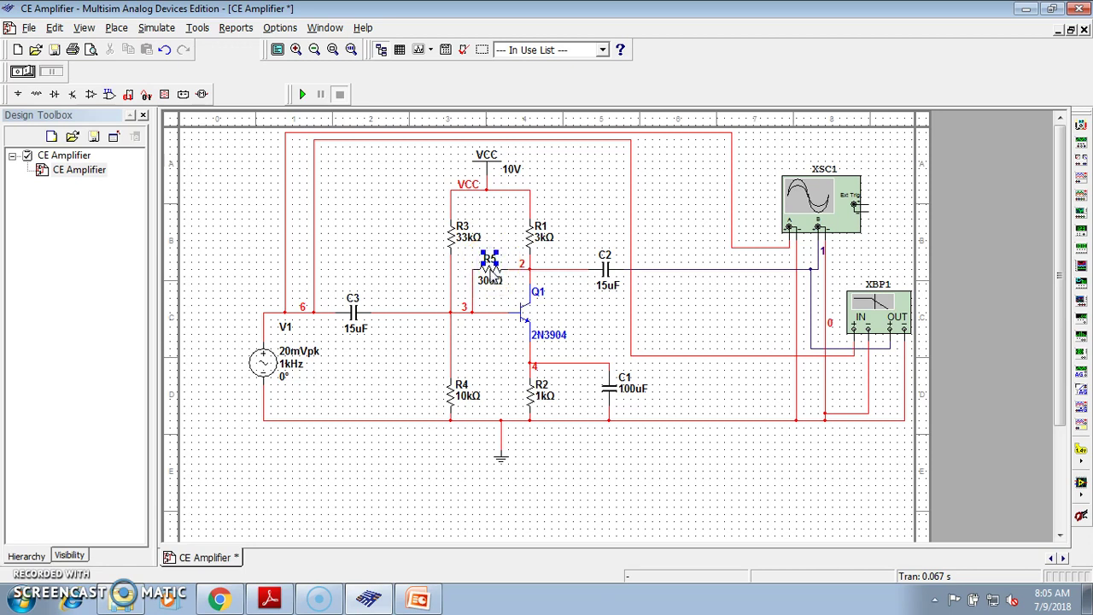
key("Delete")
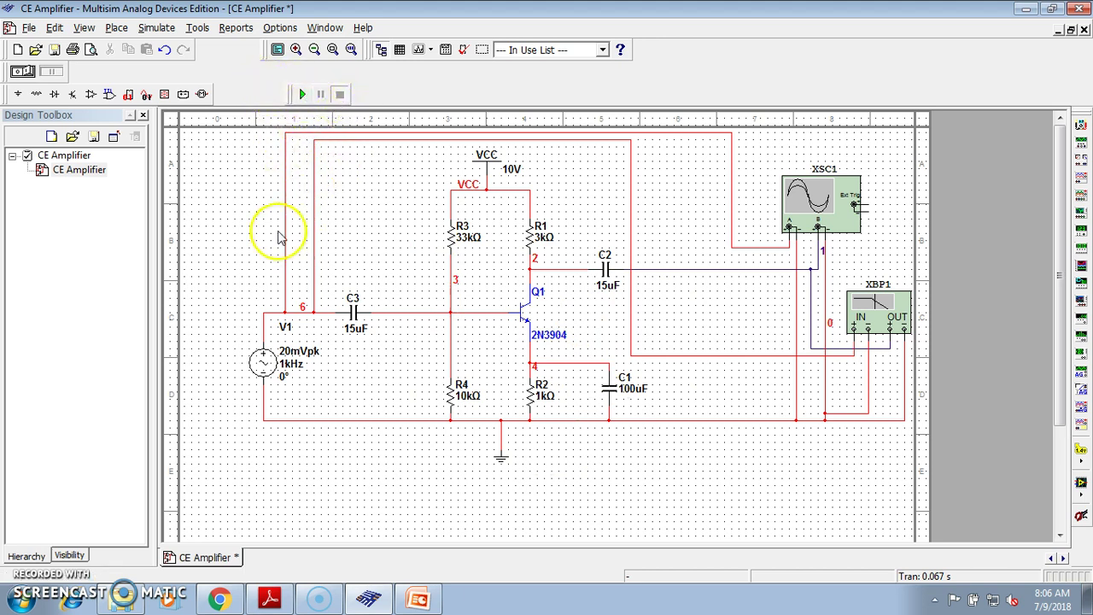
- Run the simulation and read the 44.397 dB no-feedback midband gain on Bode plotter XBP1
left_click(296, 94)
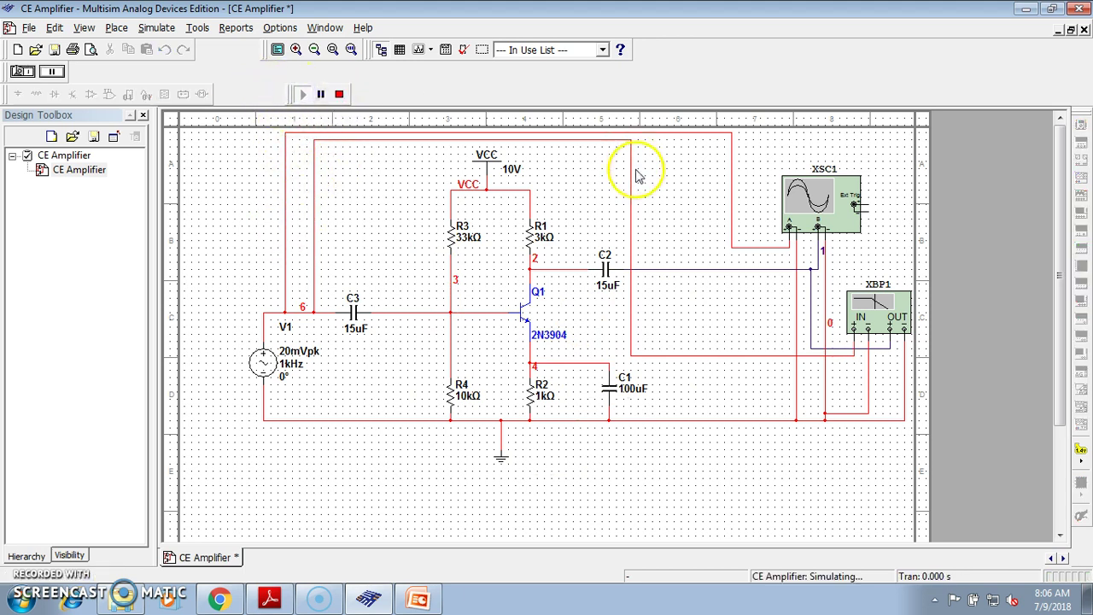
double_click(864, 312)
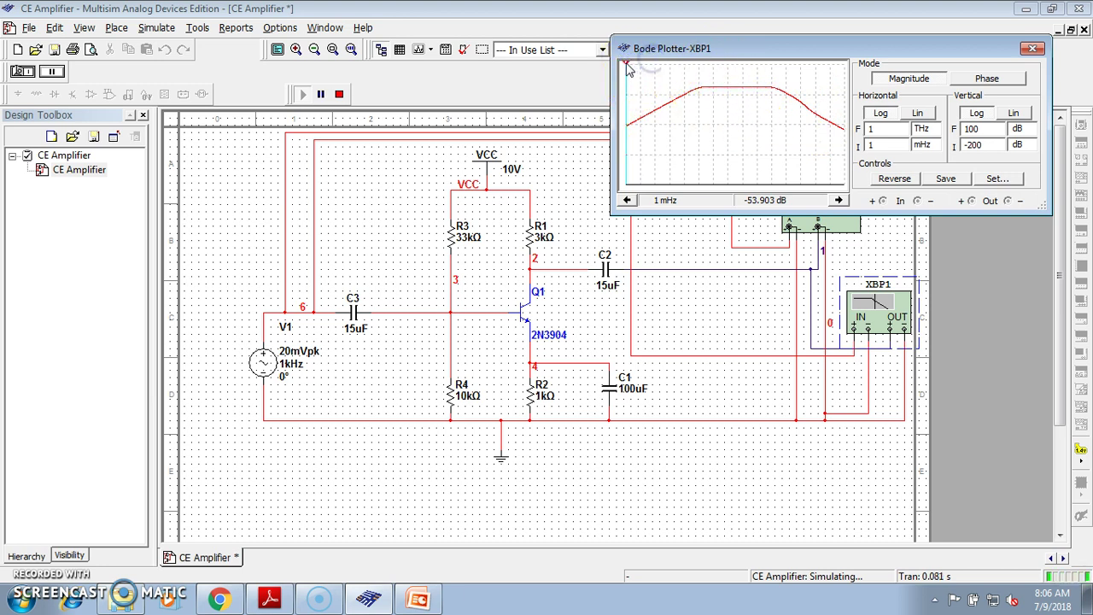
left_click_drag(628, 65, 751, 66)
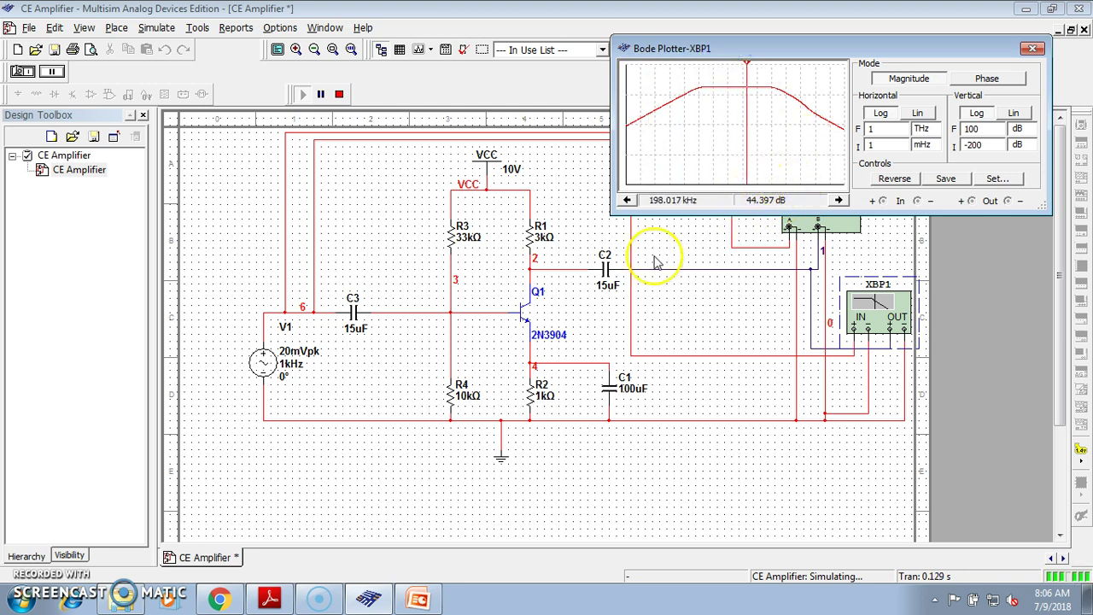
left_click(20, 599)
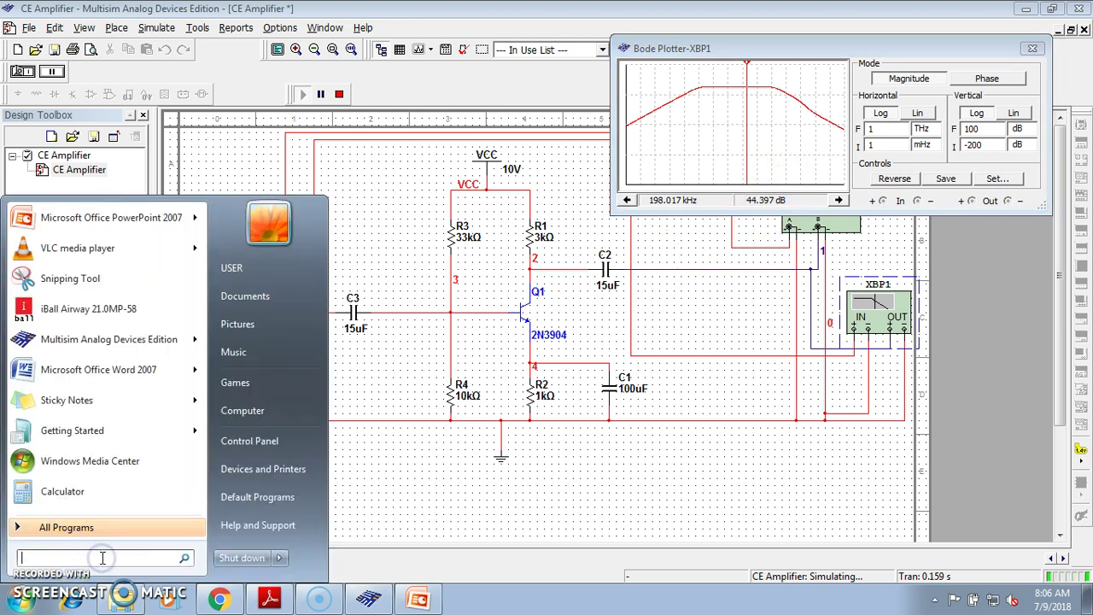
- Create a Sticky Note at the top-left reading 'Midband gain without feedback : 44.397dB'
type("sti")
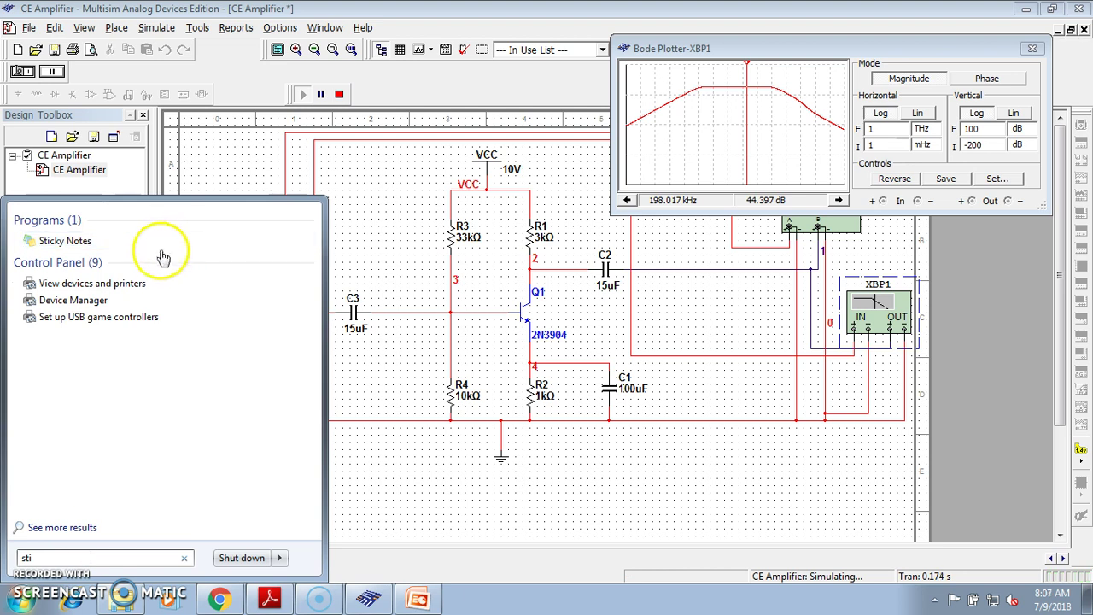
left_click(154, 224)
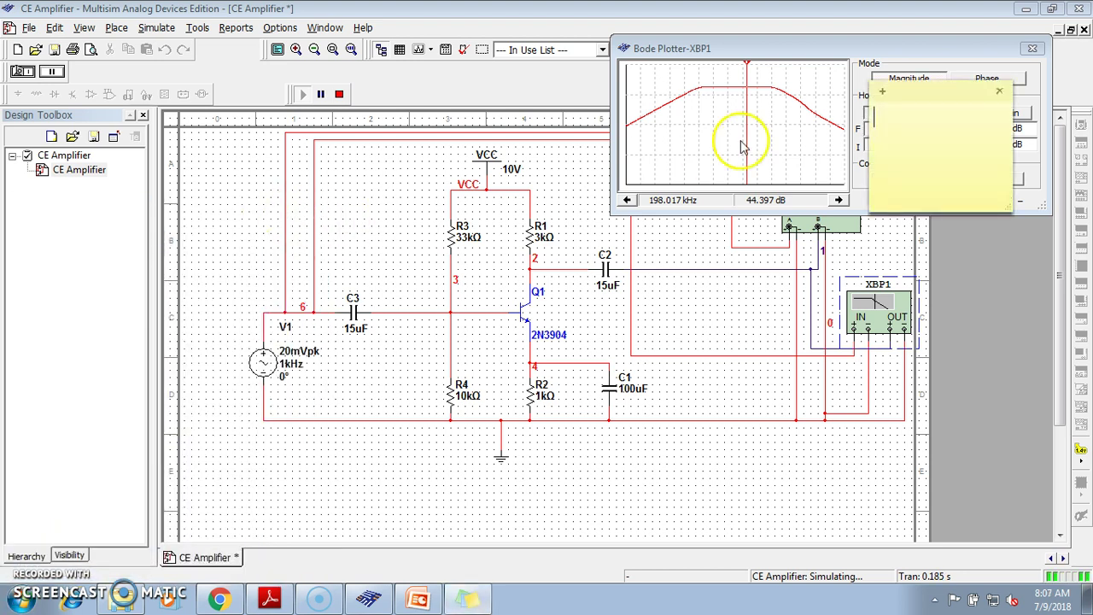
left_click_drag(861, 97, 90, 71)
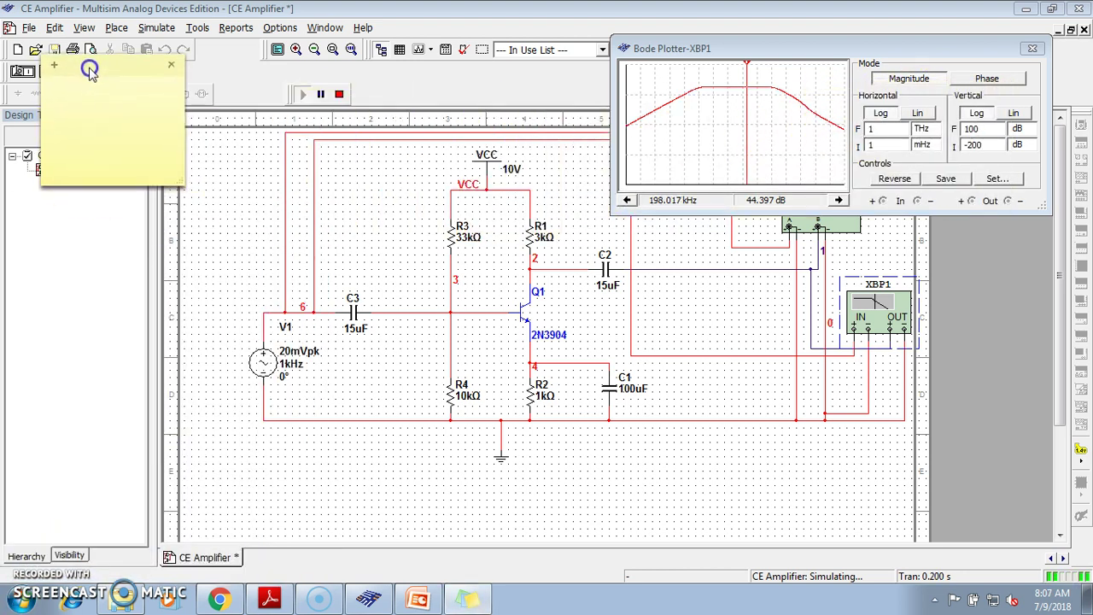
left_click(114, 113)
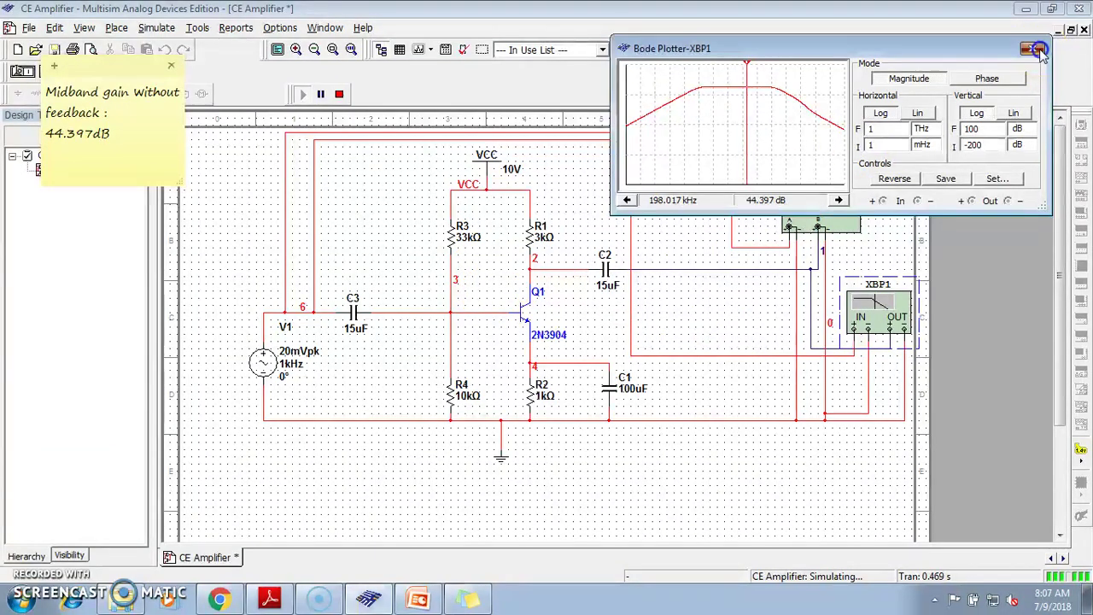
- Stop the simulation and place a 1 kΩ Basic RESISTOR as R5 beside R3
left_click(1035, 50)
left_click(339, 93)
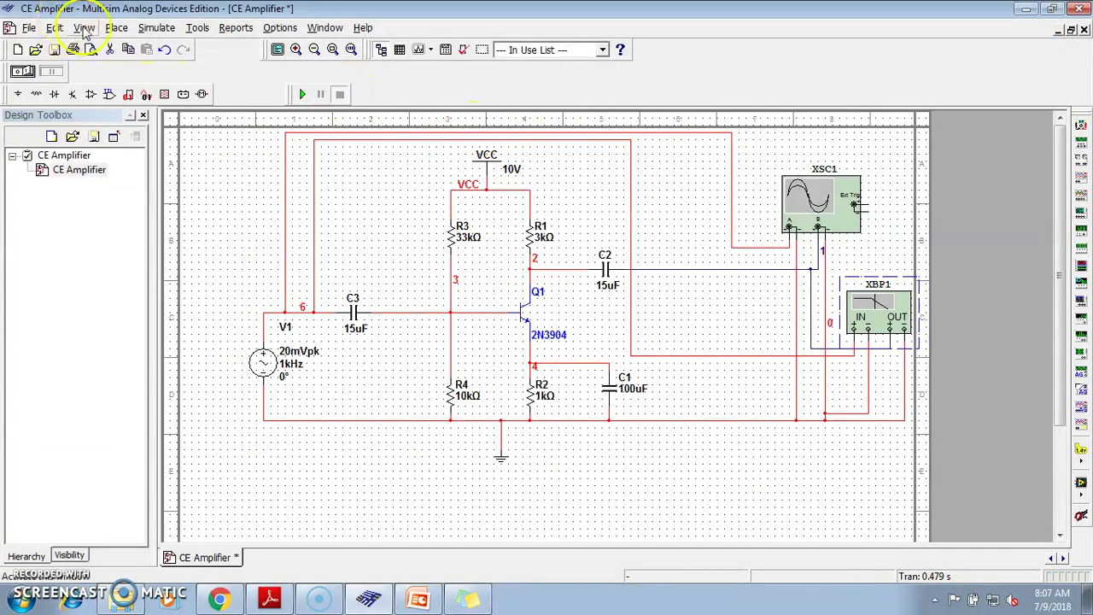
left_click(117, 27)
left_click(143, 49)
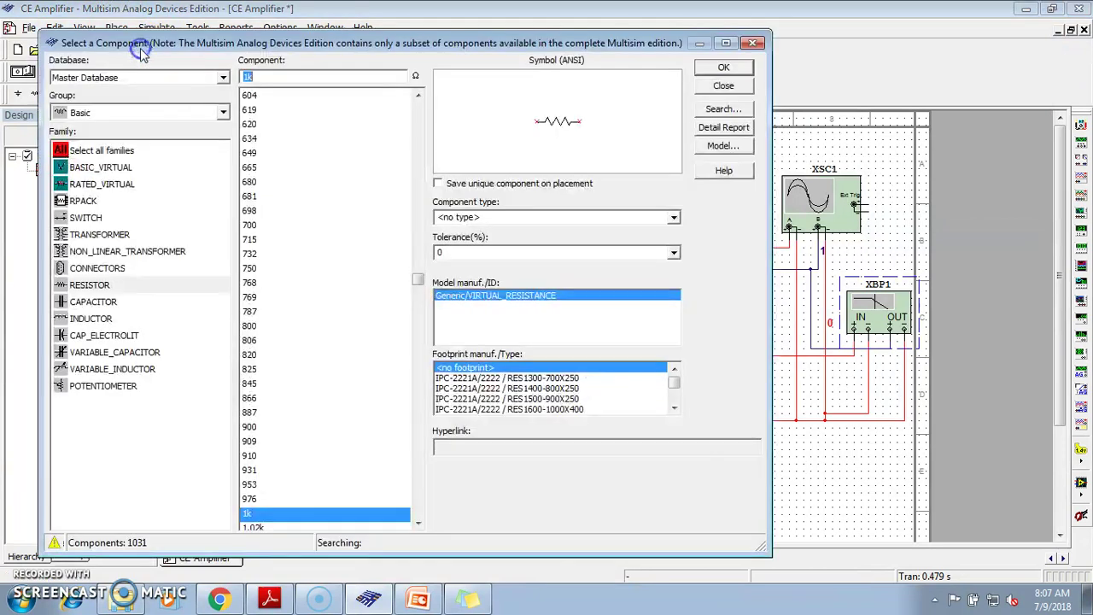
left_click(222, 112)
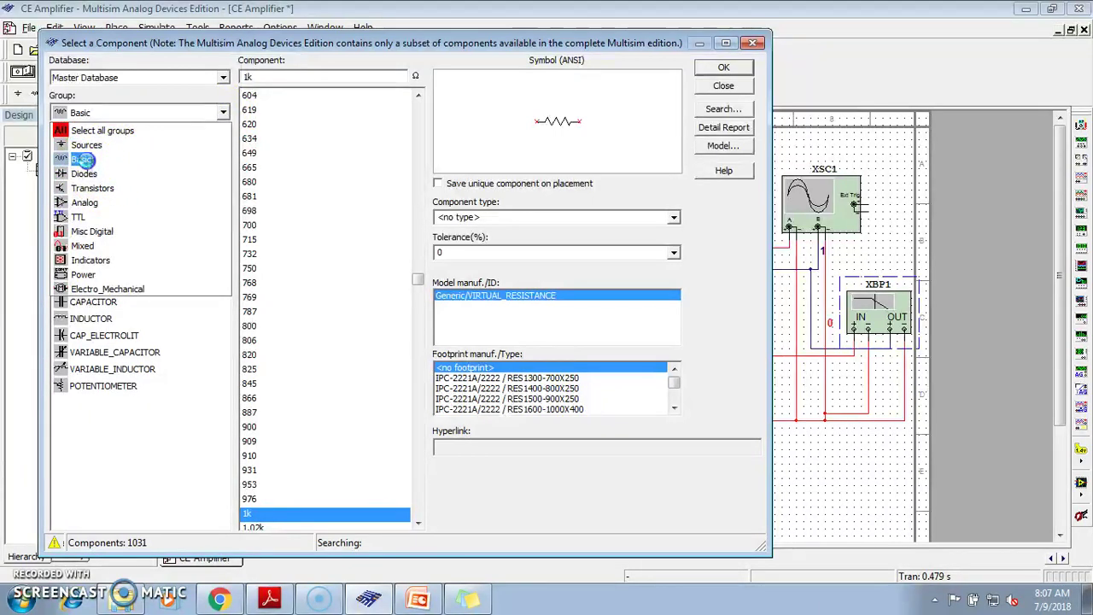
left_click(85, 160)
left_click(126, 287)
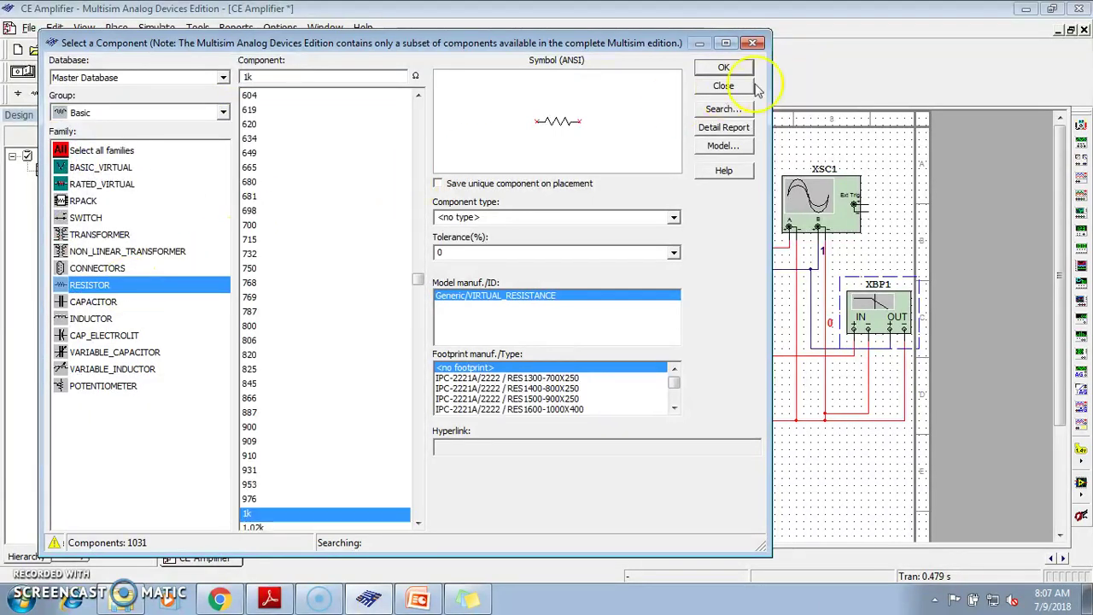
left_click(721, 69)
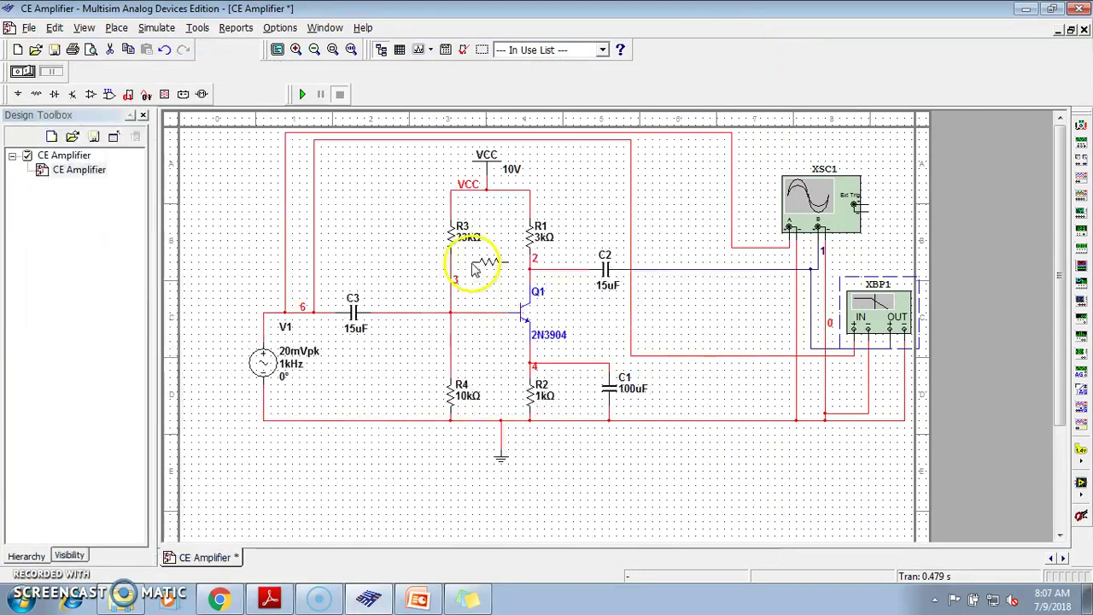
left_click(482, 269)
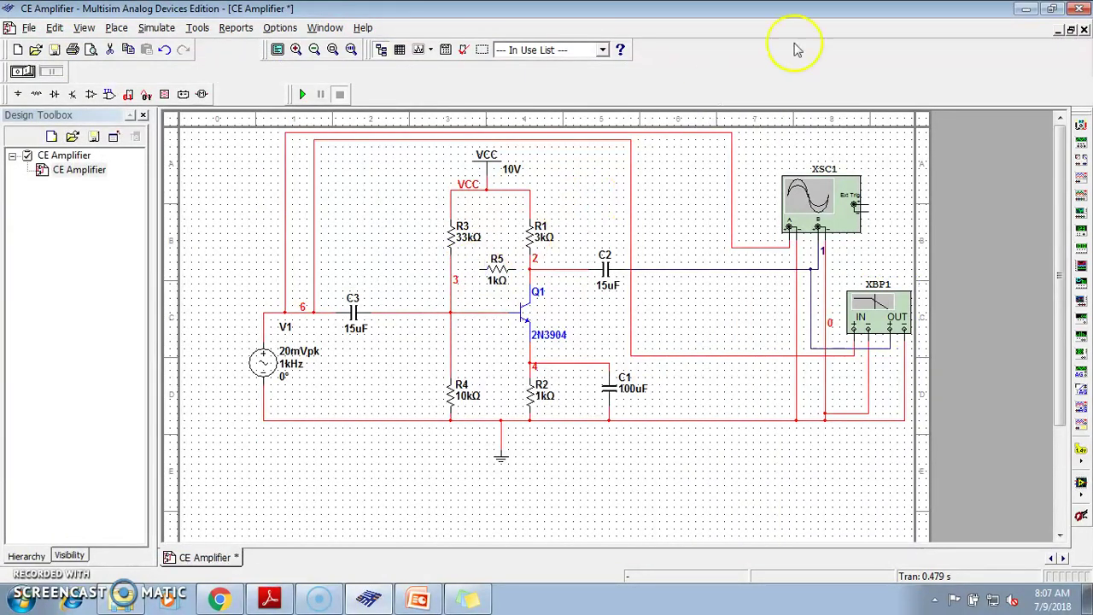
left_click(752, 42)
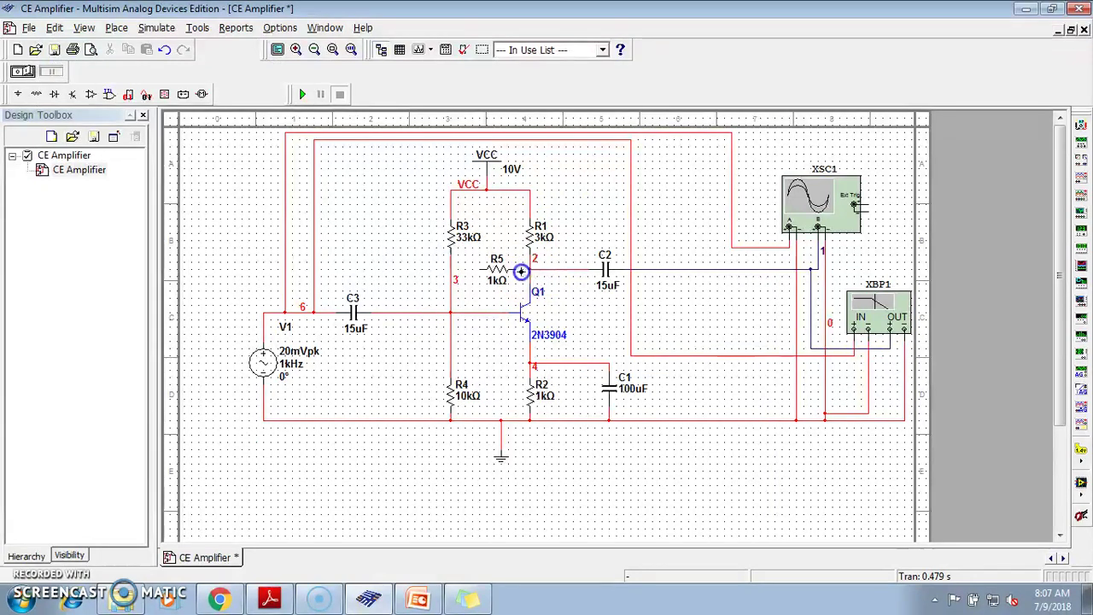
- Connect R5 from collector node 2 to base node 3
left_click(524, 269)
left_click_drag(523, 269, 531, 269)
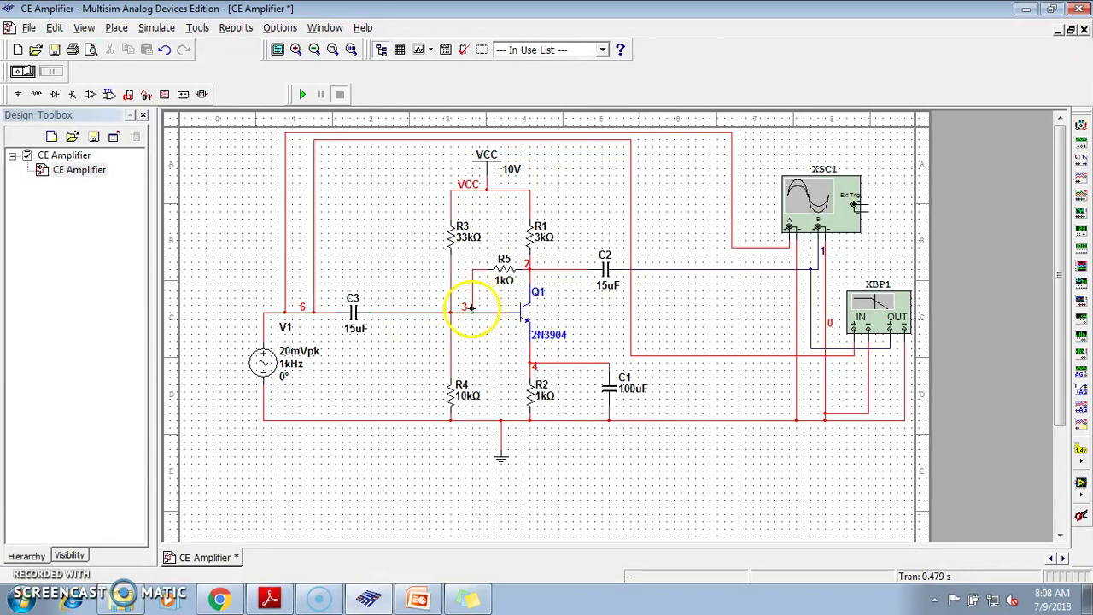
left_click_drag(504, 318, 493, 275)
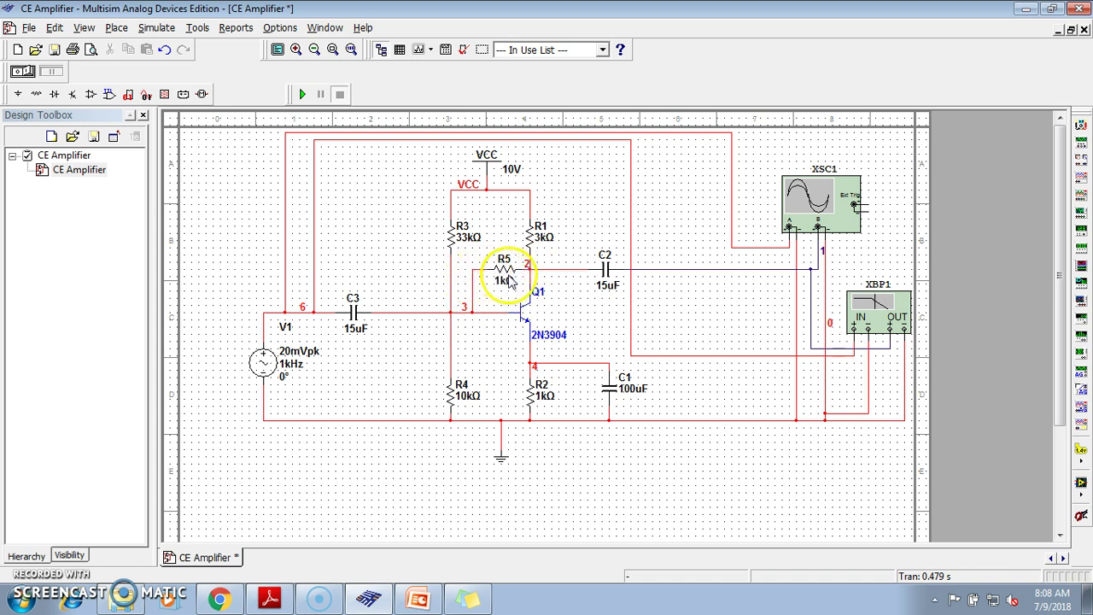
- Set R5's resistance to 300 Ω in its properties
left_click(505, 275)
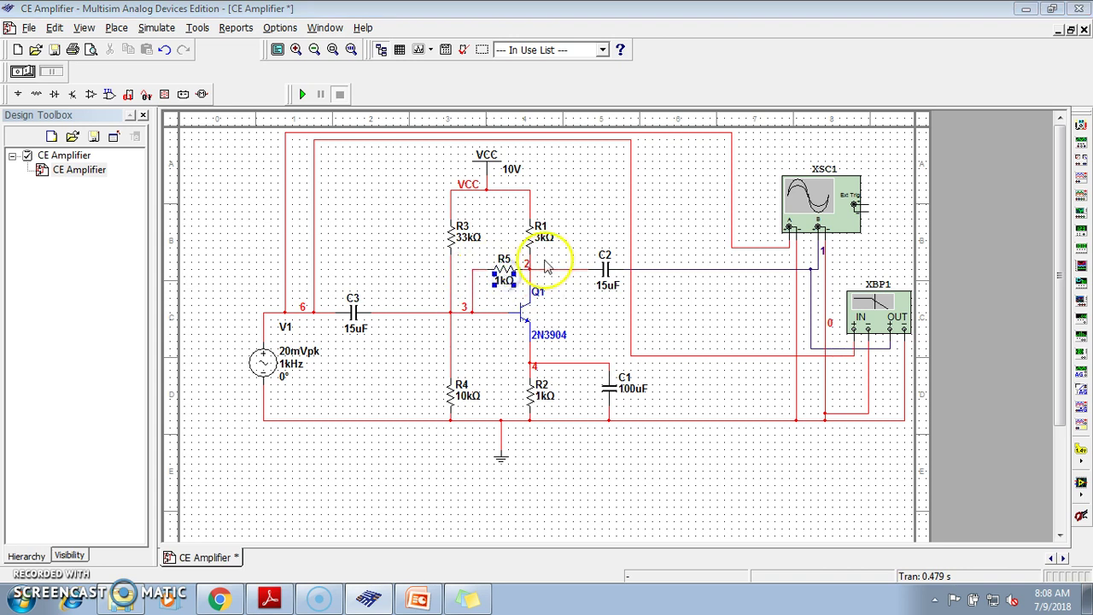
key("ctrl+m")
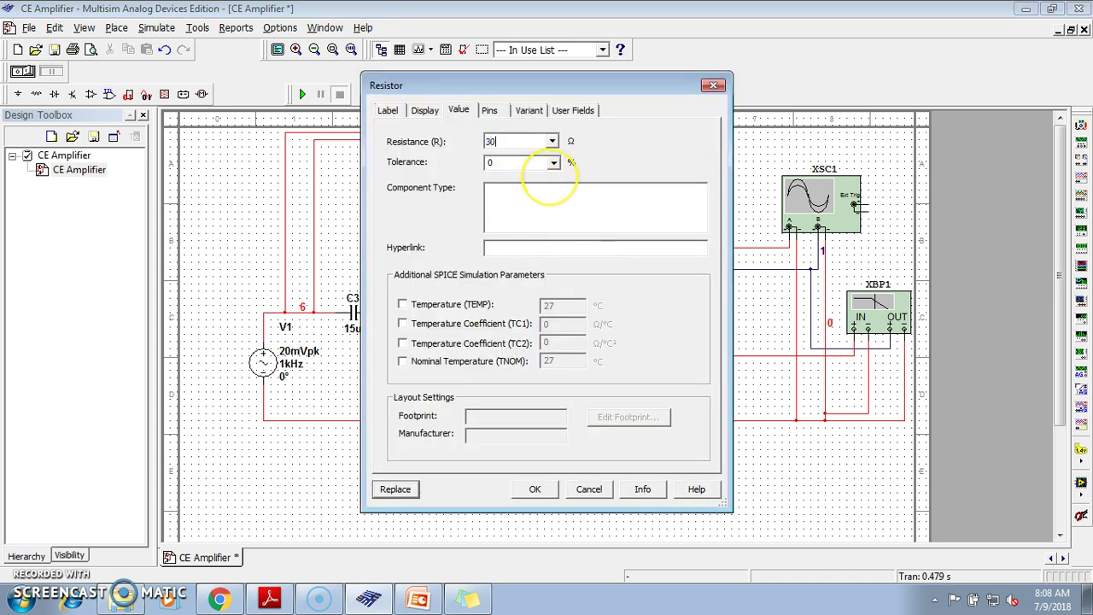
type("300")
key("Return")
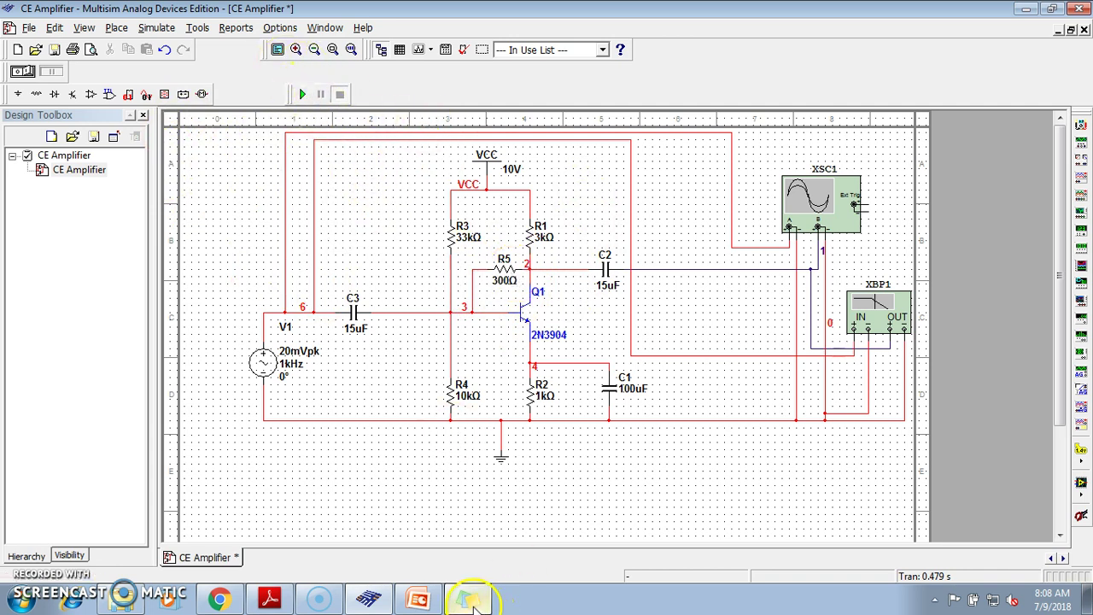
- Rerun the simulation and read the reduced 26.745 dB midband gain on XBP1
left_click(468, 599)
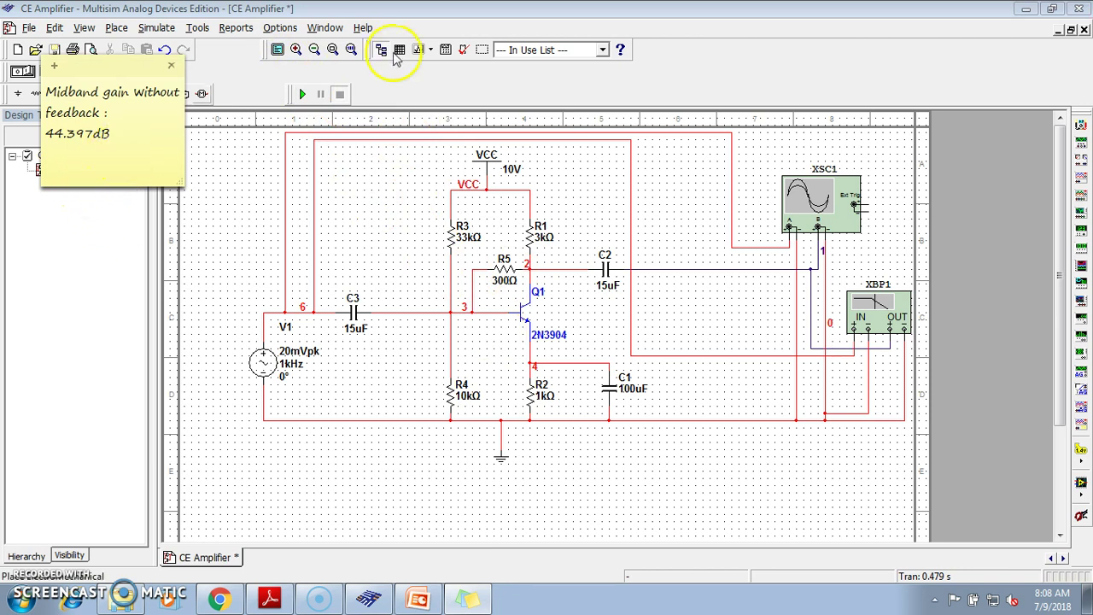
left_click(299, 92)
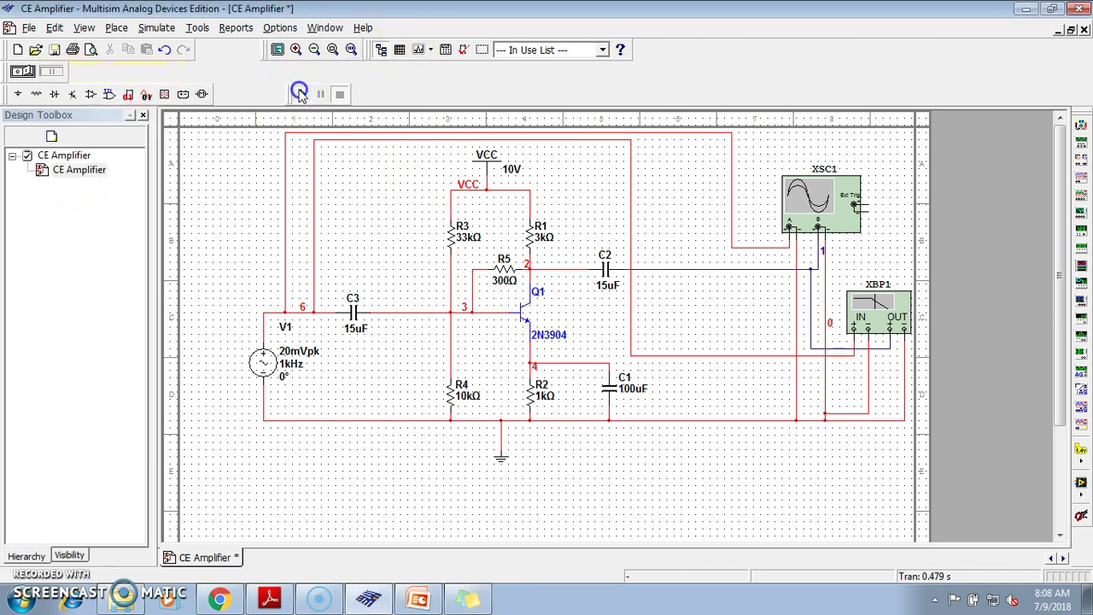
double_click(880, 312)
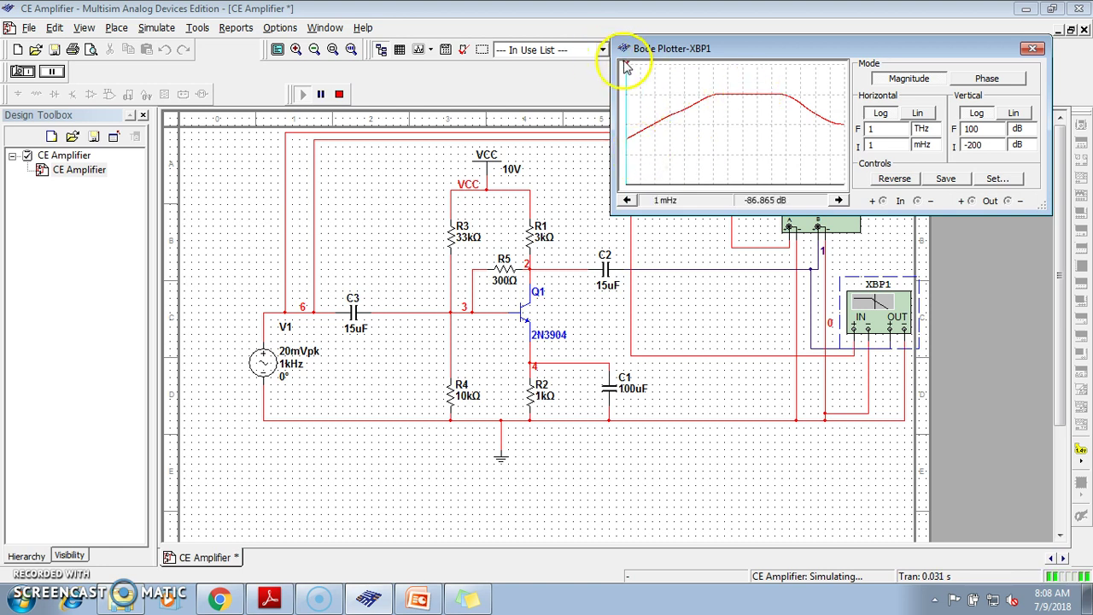
left_click_drag(625, 66, 756, 77)
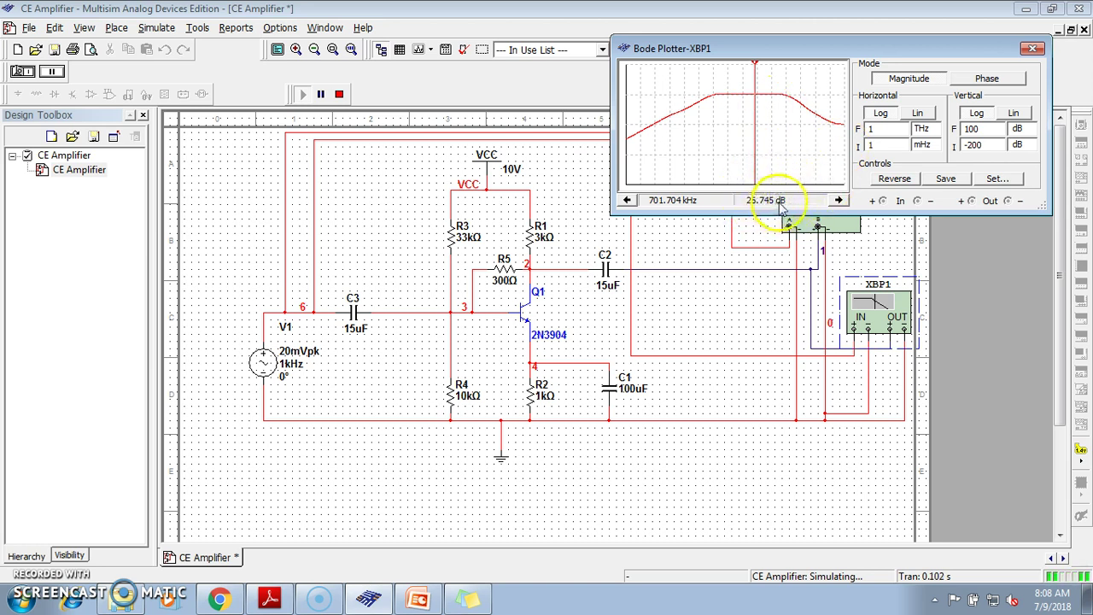
left_click(468, 600)
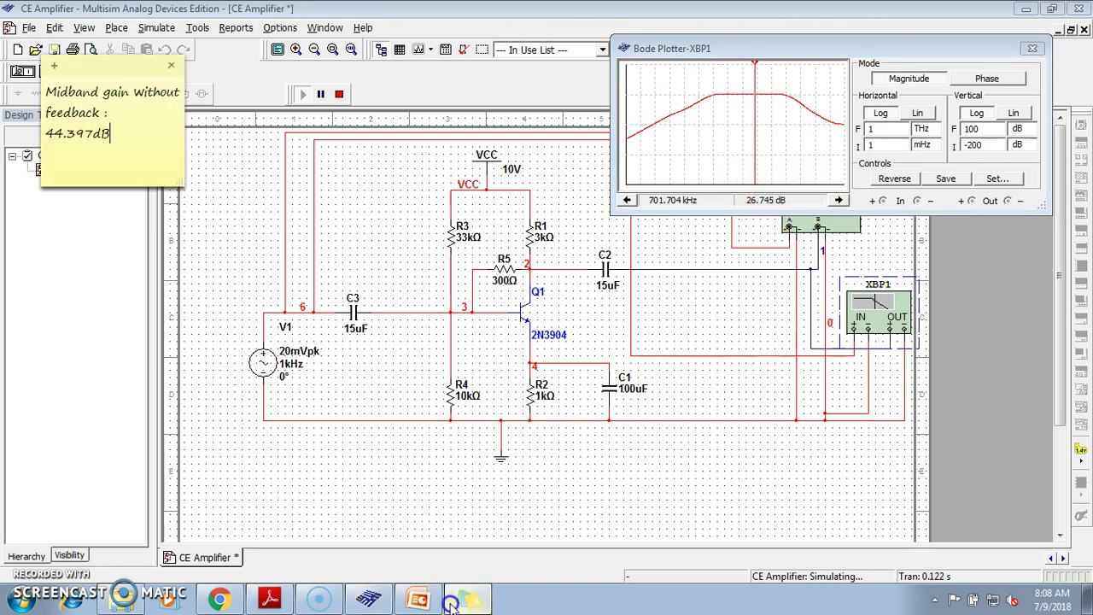
- Move the Bode plotter to the lower right to reveal the full feedback schematic
left_click(137, 152)
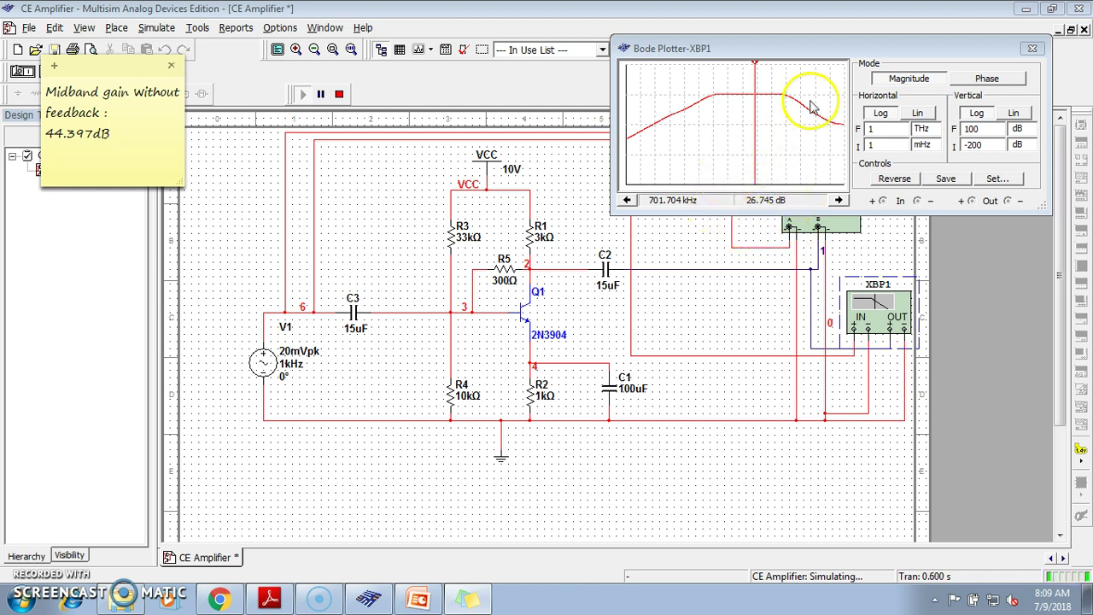
left_click_drag(891, 40, 694, 475)
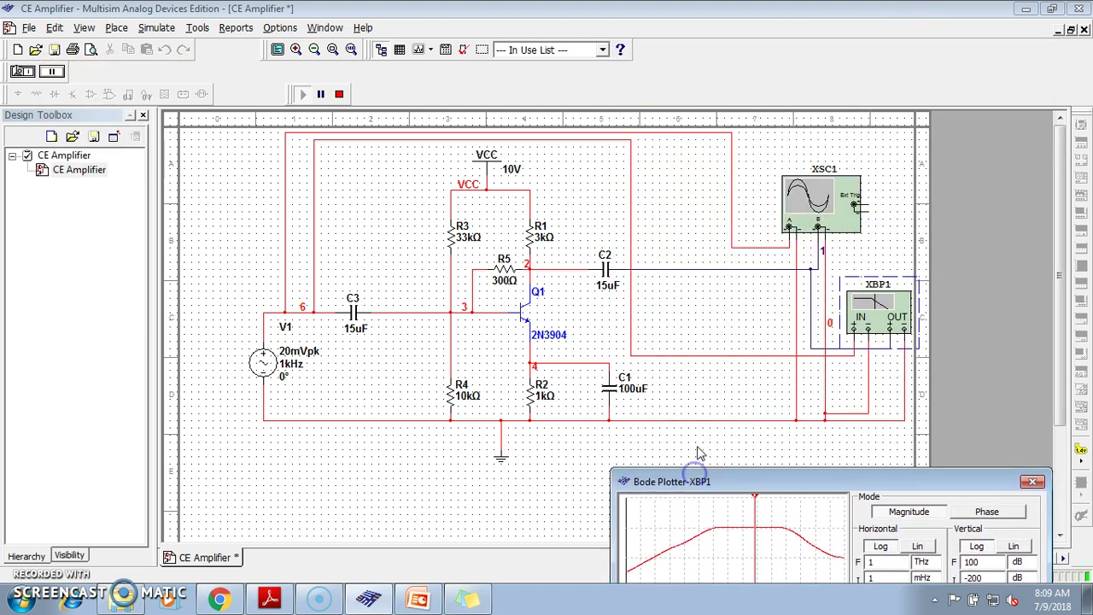
left_click(698, 453)
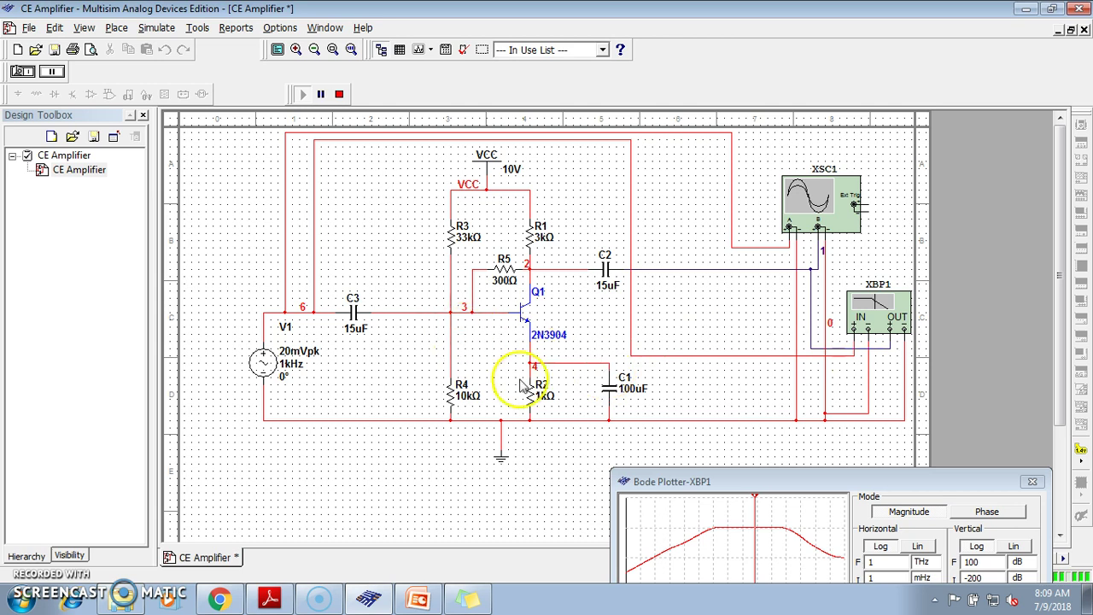